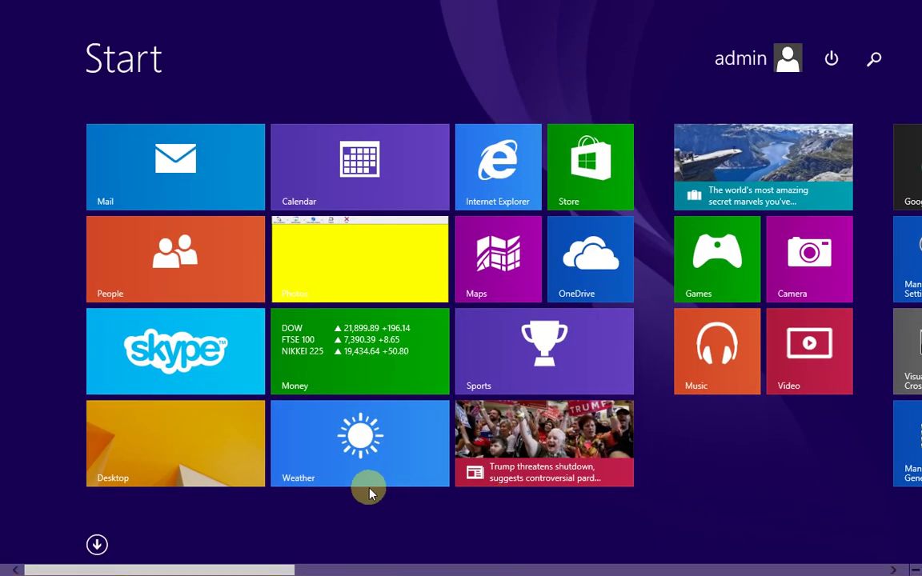
# Finish the sub-domain title slide show and return to PowerPoint's Normal editing view
pyautogui.click(238, 477)
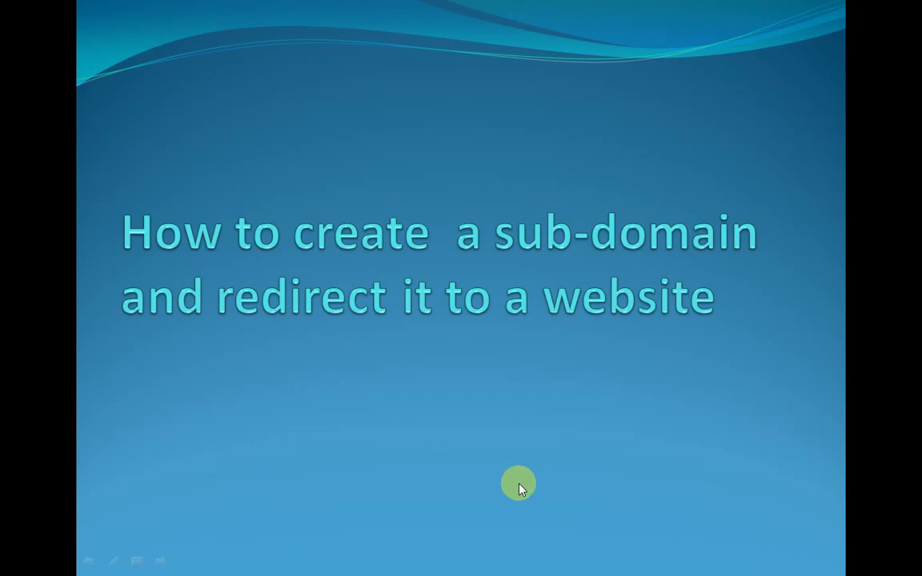
pyautogui.click(498, 565)
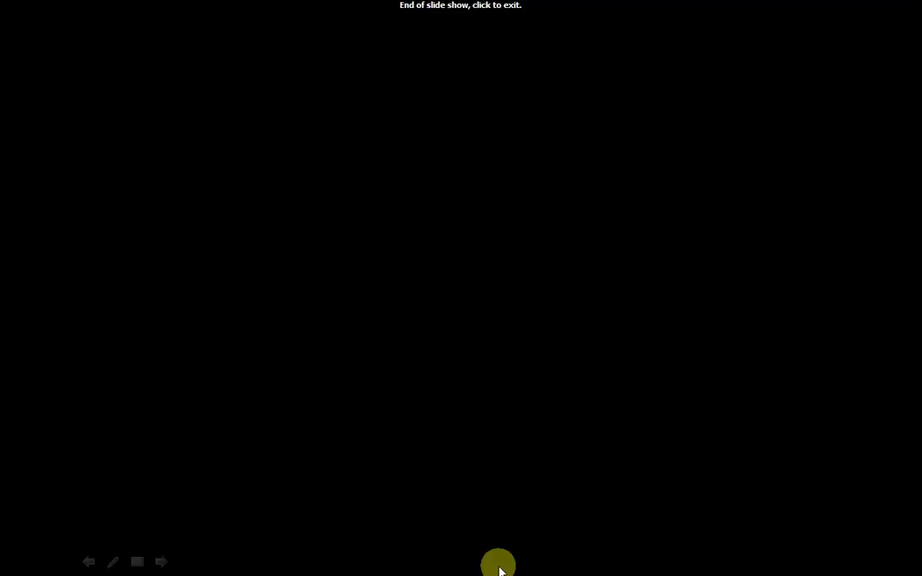
pyautogui.click(496, 468)
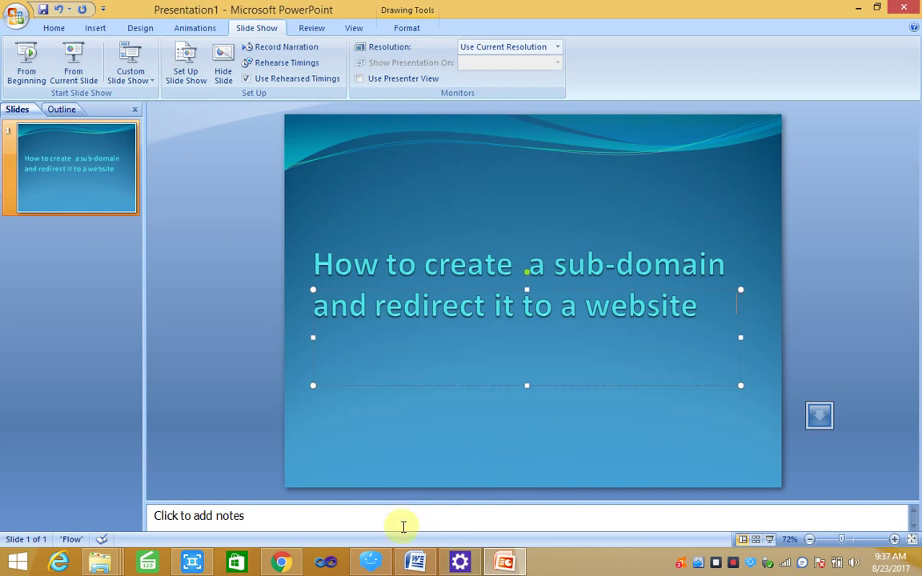
pyautogui.click(280, 565)
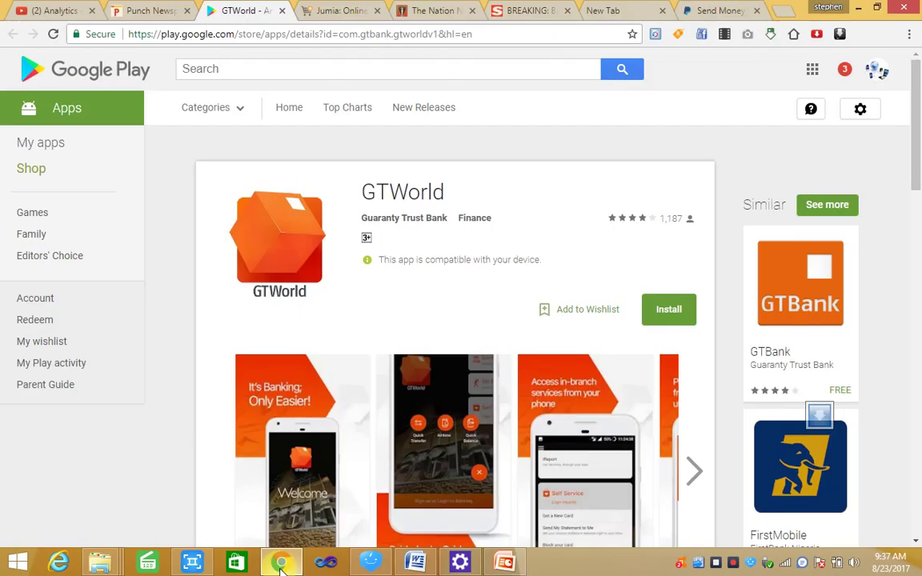
pyautogui.click(349, 34)
pyautogui.write('ww')
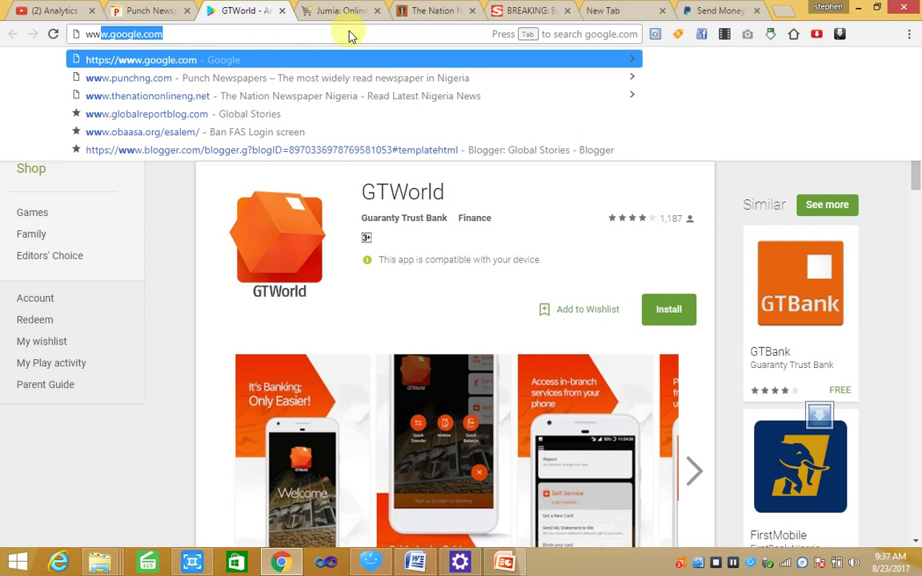
pyautogui.write('w')
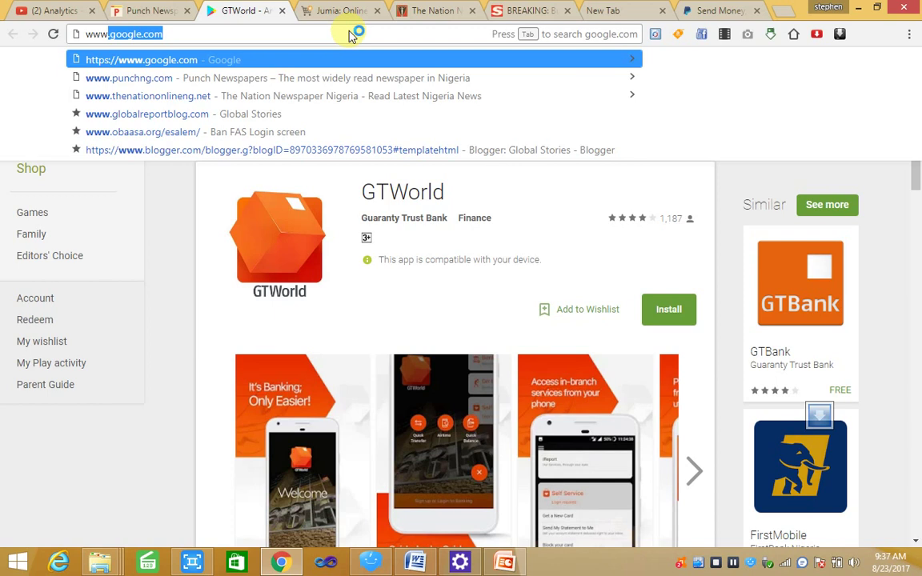
pyautogui.write('.s')
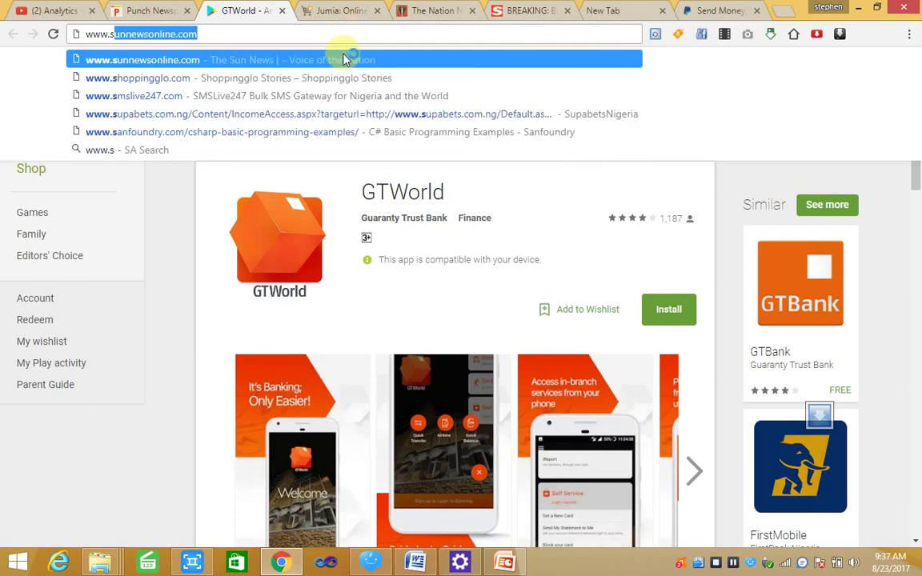
pyautogui.press('Down')
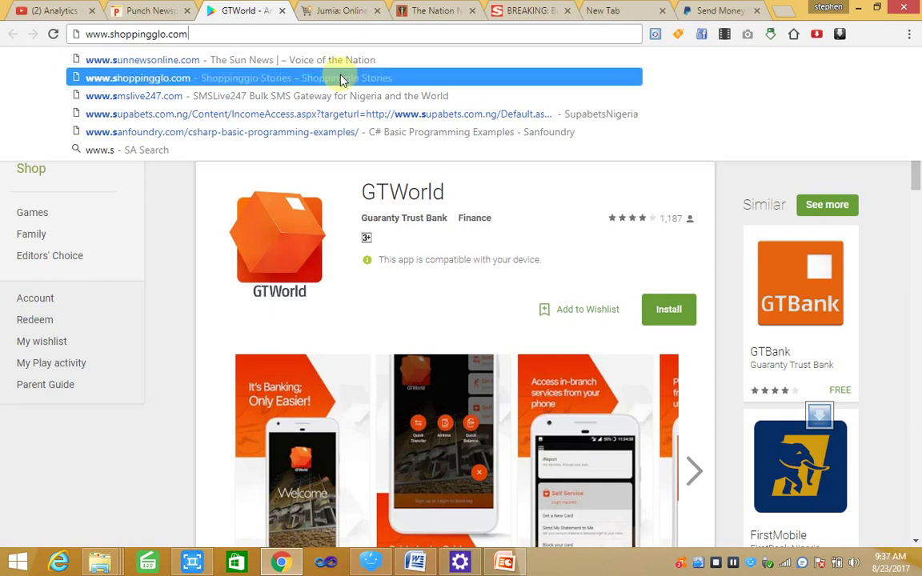
pyautogui.write('/c')
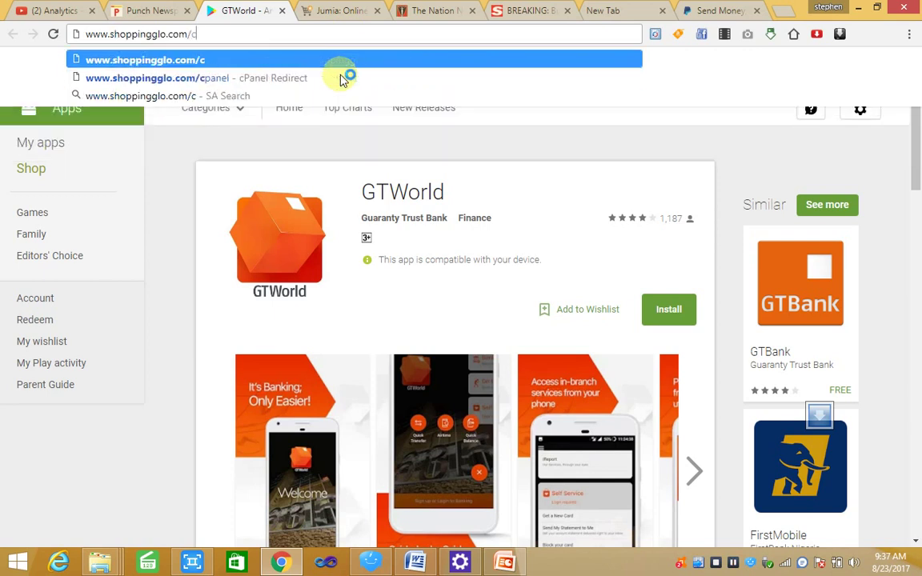
pyautogui.click(340, 78)
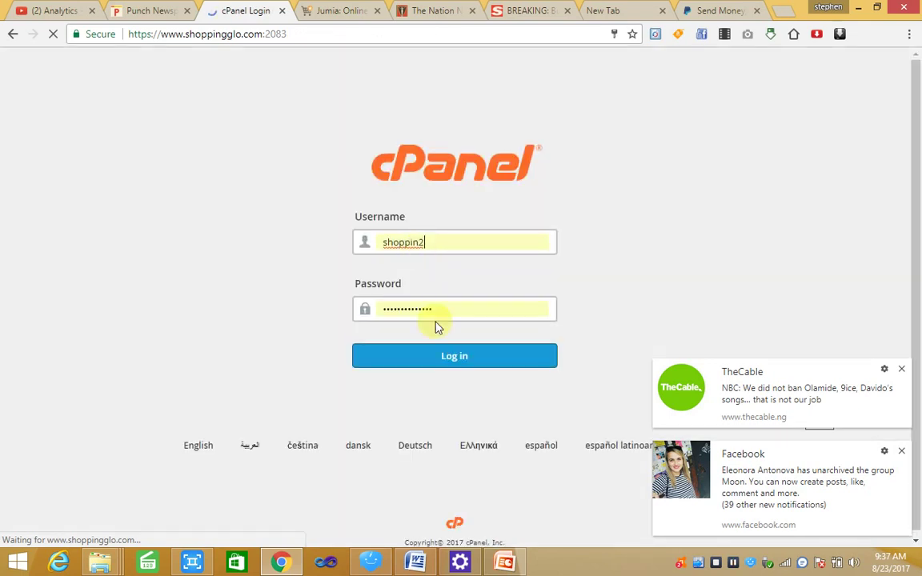
# Log in and scroll the dashboard listing Files, Databases and Domains tools
pyautogui.click(445, 362)
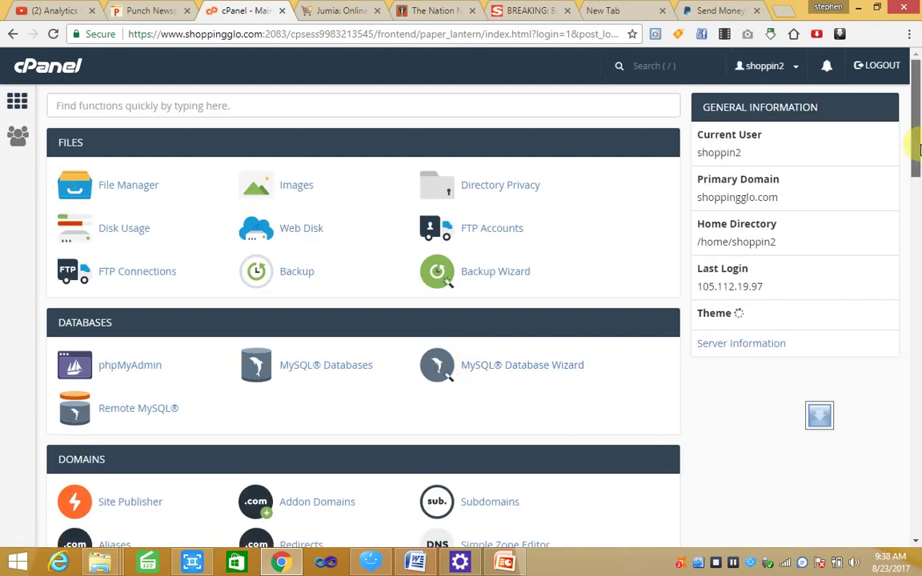
pyautogui.moveTo(914, 144)
pyautogui.mouseDown()
pyautogui.moveTo(918, 166)
pyautogui.moveTo(918, 112)
pyautogui.mouseUp()
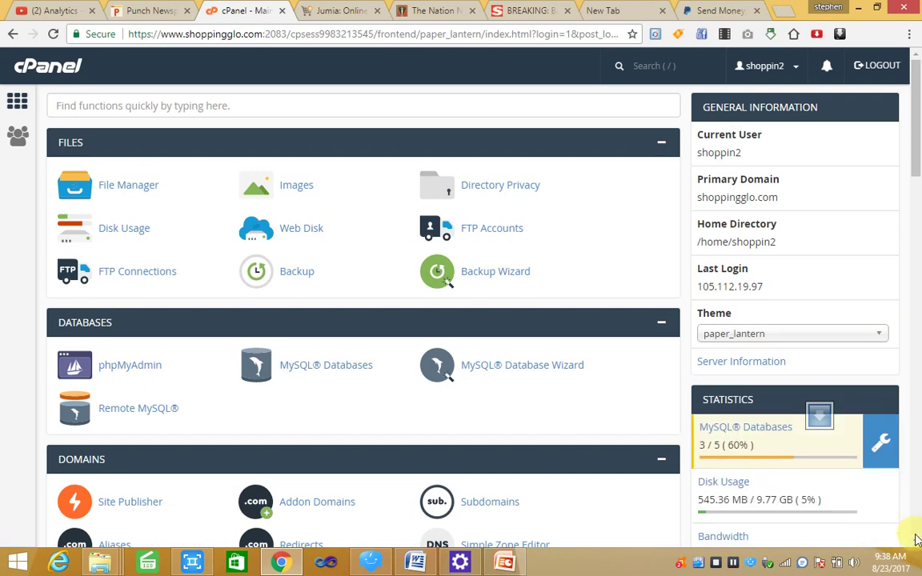
# On the Subdomains page, enter subdomain 'elsalem' with document root public_html/elsalem
pyautogui.click(495, 506)
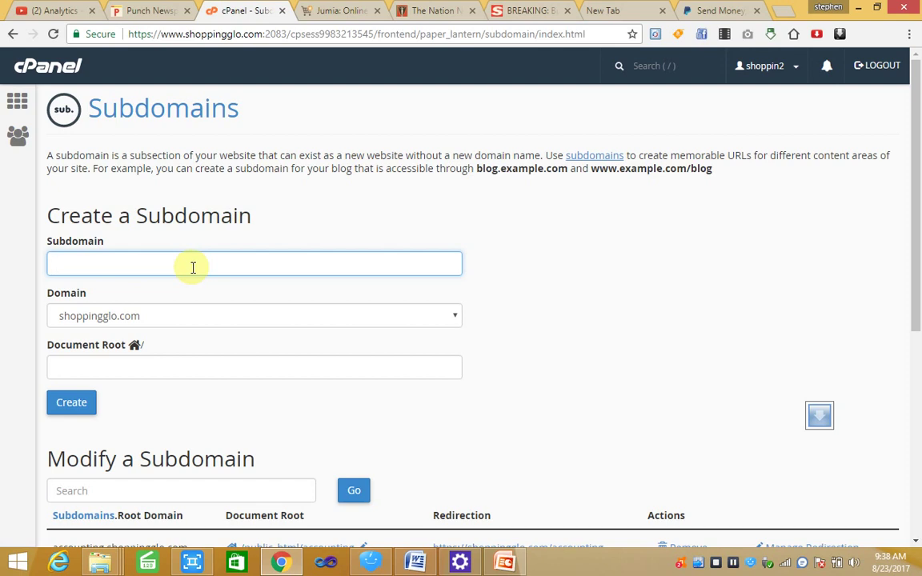
pyautogui.write('els')
pyautogui.write('ale')
pyautogui.write('m')
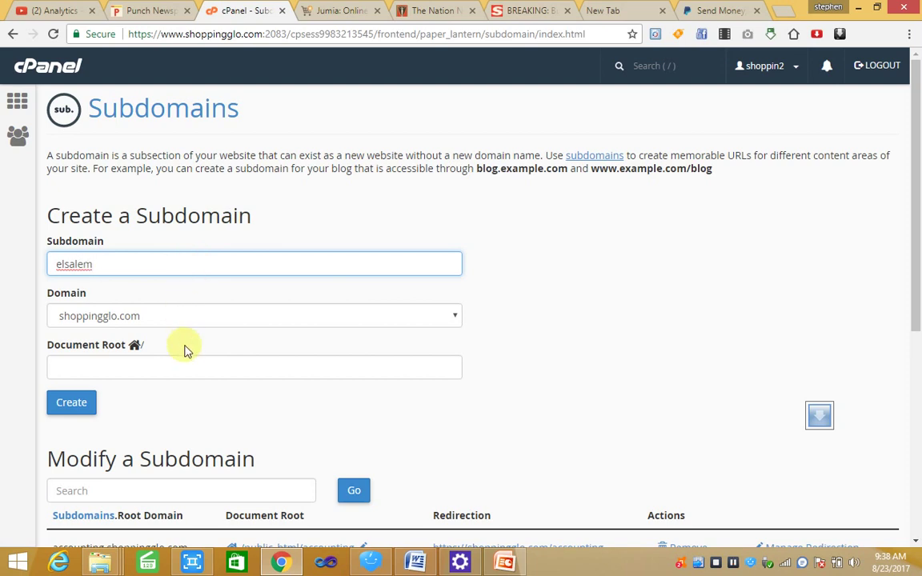
pyautogui.click(188, 360)
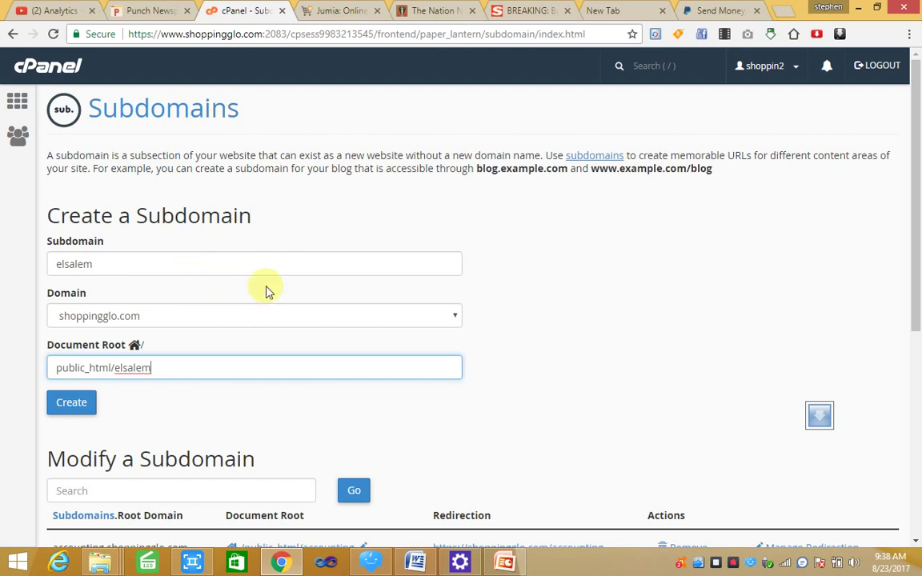
pyautogui.moveTo(918, 189); pyautogui.dragTo(917, 262)
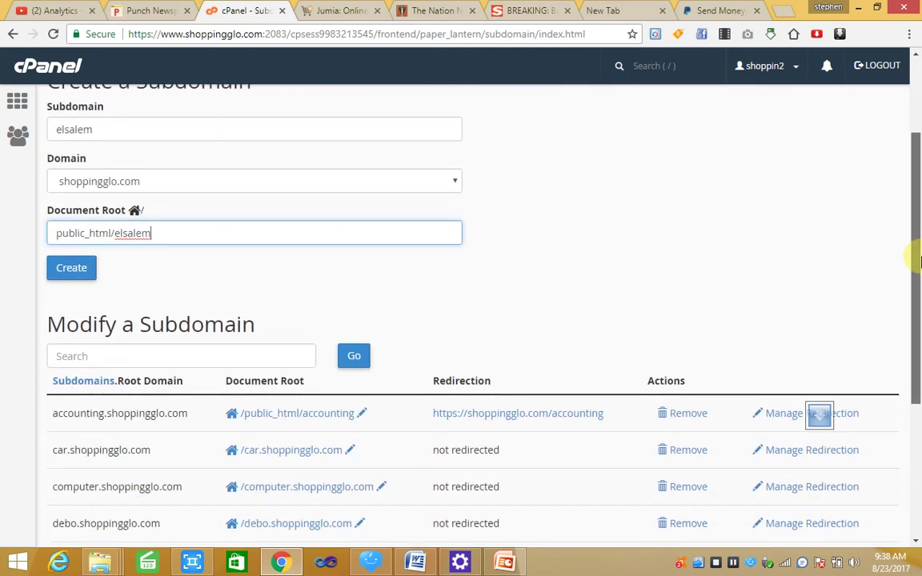
pyautogui.moveTo(918, 261); pyautogui.dragTo(918, 265)
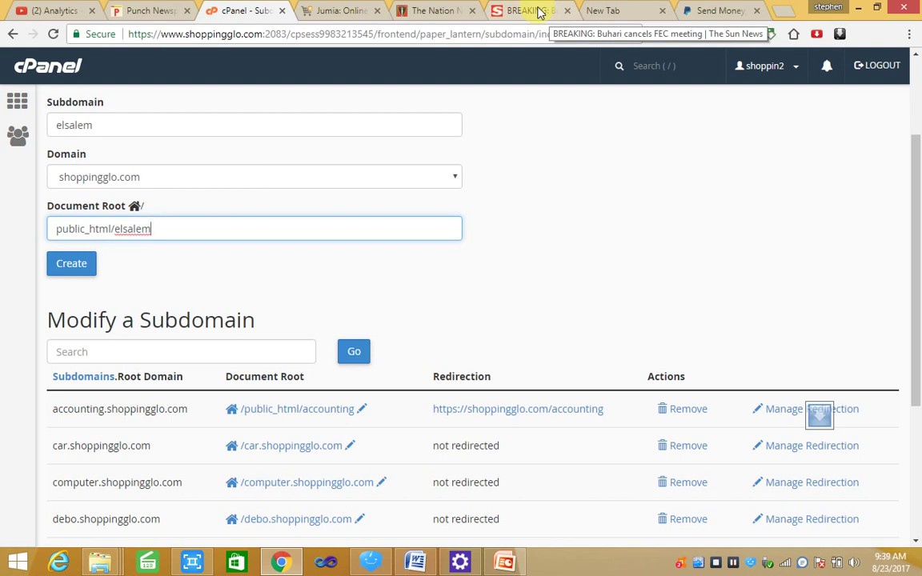
# Load shoppingglo.com/travel in the news article tab, which shows Page not found
pyautogui.click(540, 12)
pyautogui.click(434, 35)
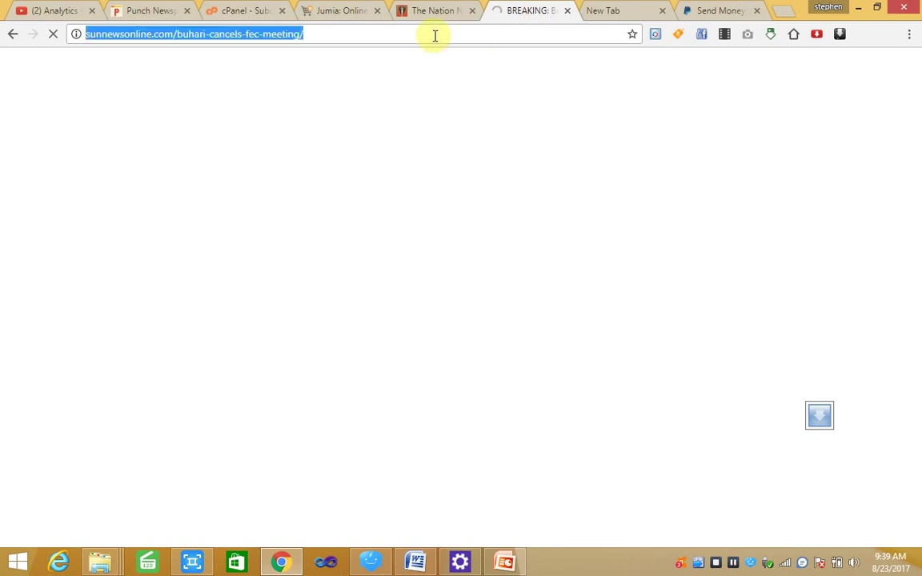
pyautogui.write('shoppingglo.com')
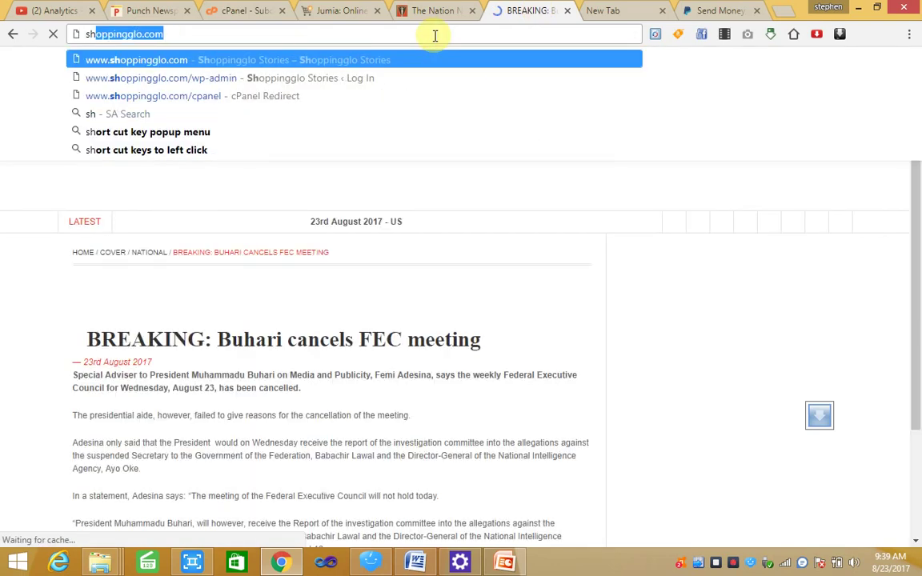
pyautogui.press('End')
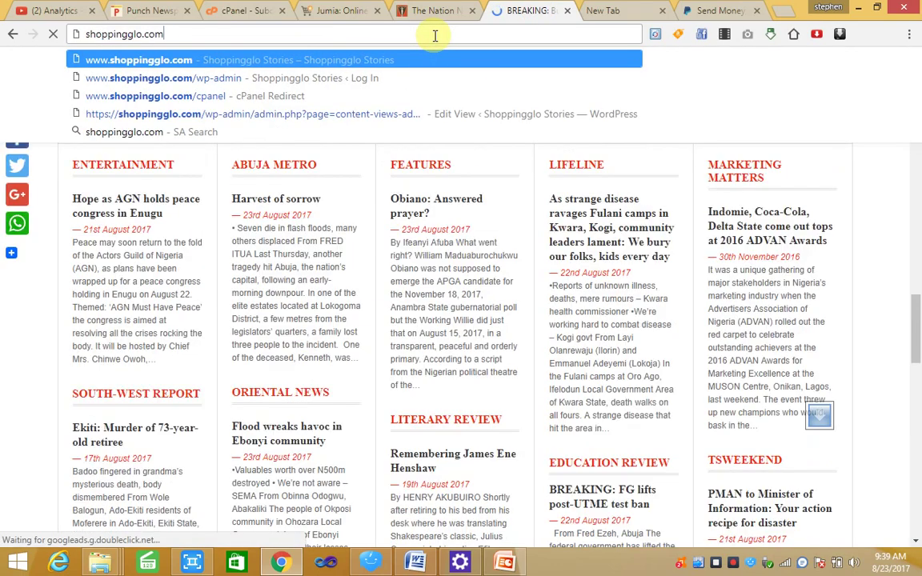
pyautogui.write('/tr')
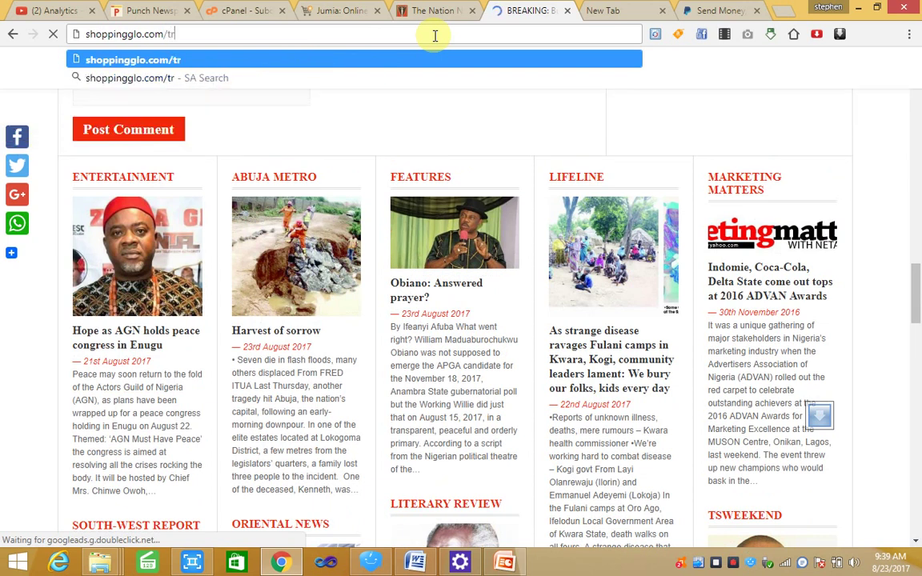
pyautogui.write('ave')
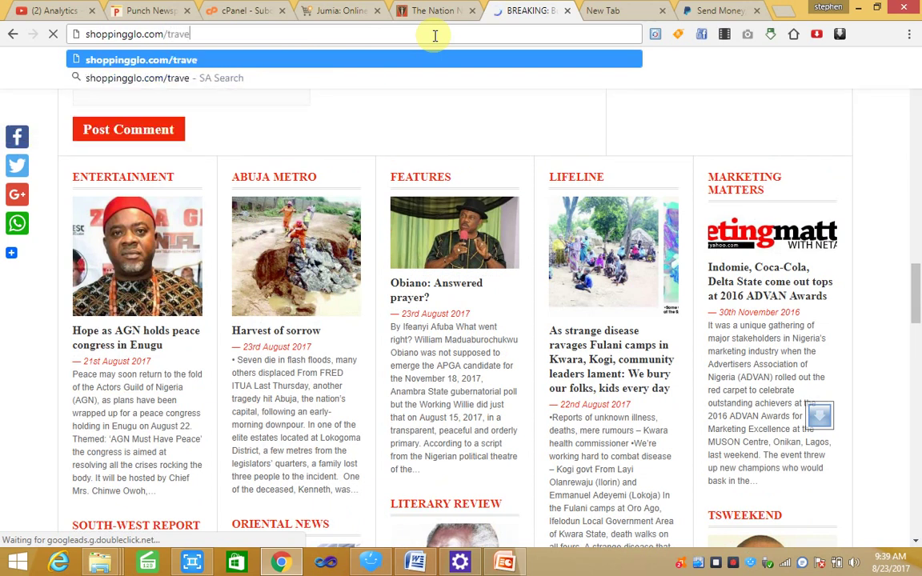
pyautogui.write('l')
pyautogui.press('Return')
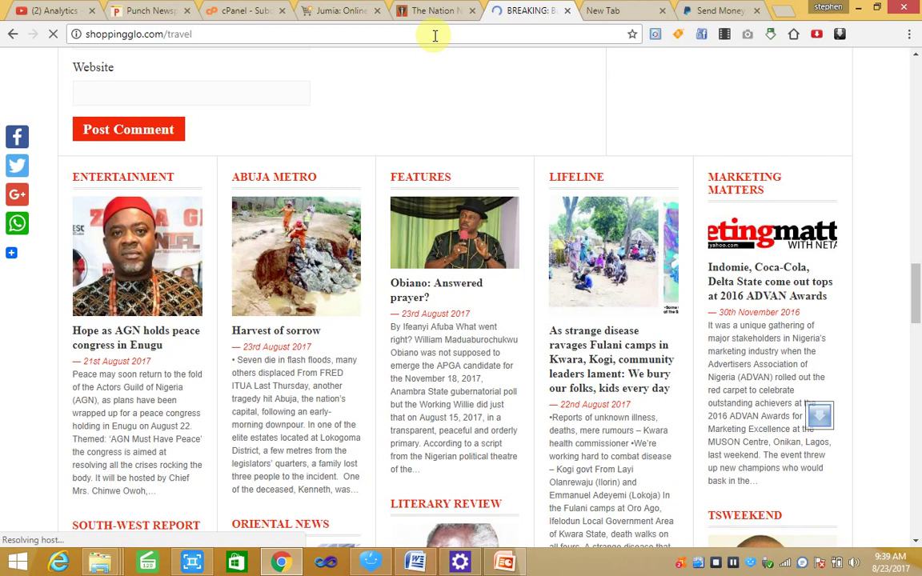
# Recheck the shoppingglo.com/travel address, then return to the cPanel Subdomains page
pyautogui.click(357, 35)
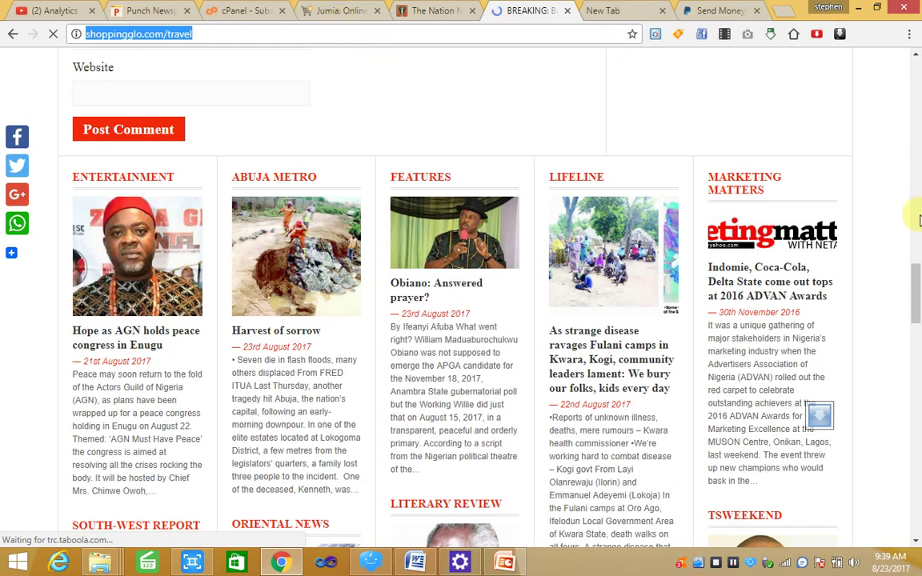
pyautogui.click(917, 297)
pyautogui.moveTo(916, 298); pyautogui.dragTo(916, 304)
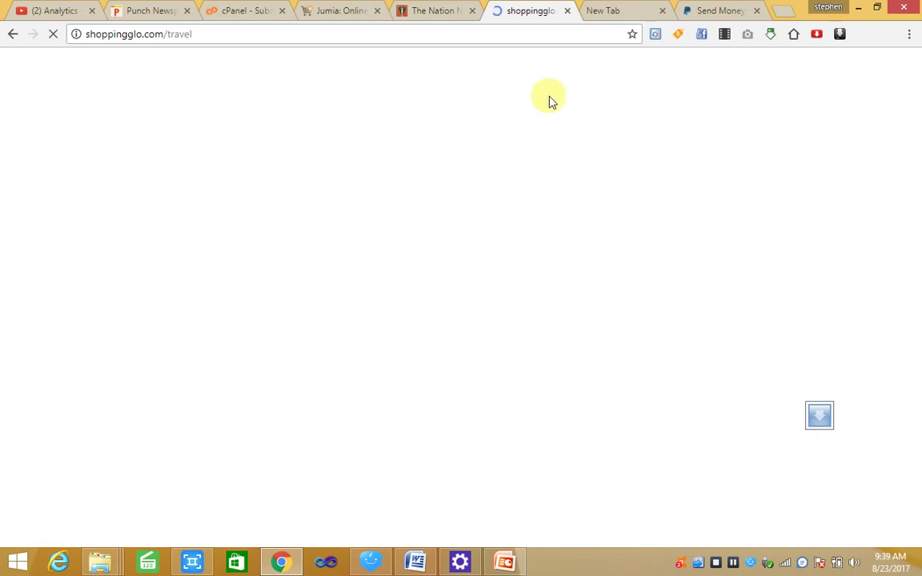
pyautogui.click(318, 35)
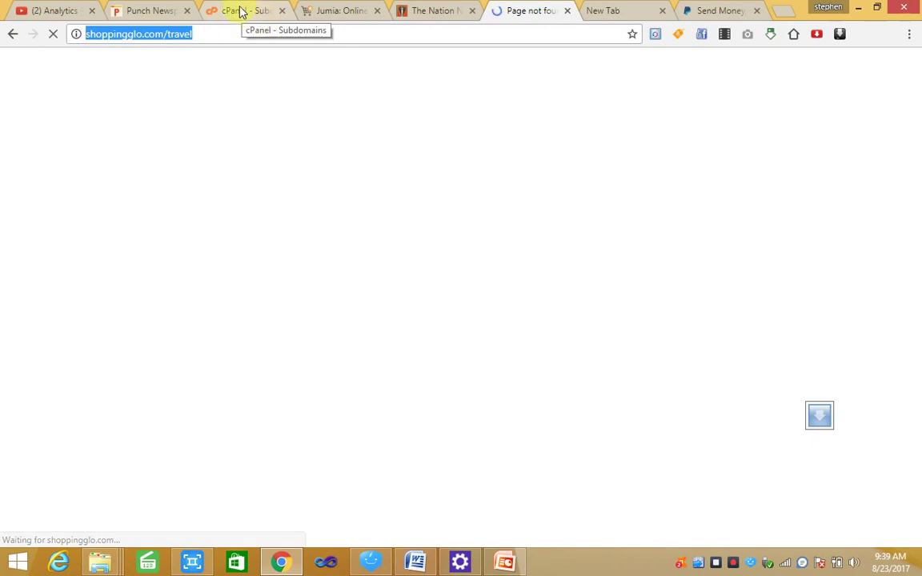
pyautogui.click(241, 12)
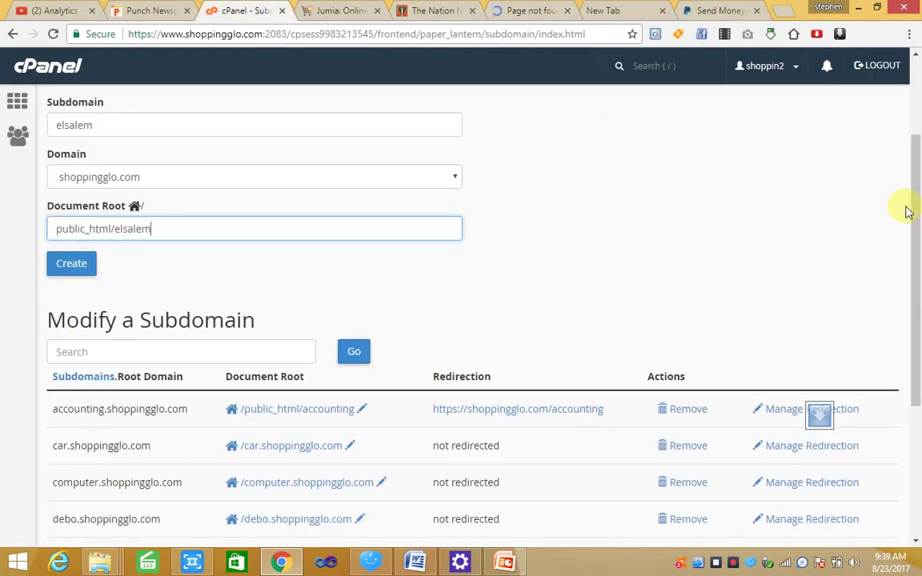
pyautogui.moveTo(917, 220)
pyautogui.mouseDown()
pyautogui.moveTo(917, 273)
pyautogui.moveTo(918, 206)
pyautogui.mouseUp()
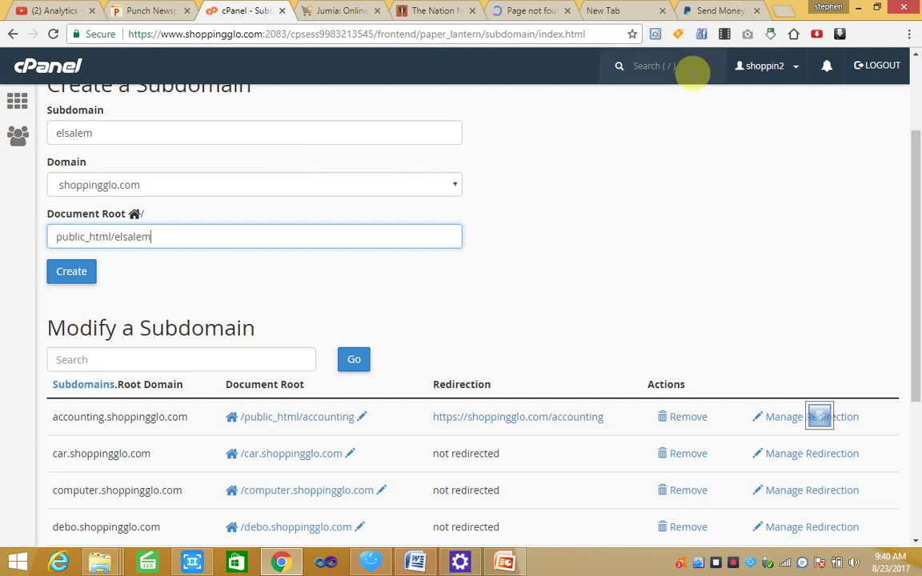
pyautogui.click(715, 14)
pyautogui.click(584, 28)
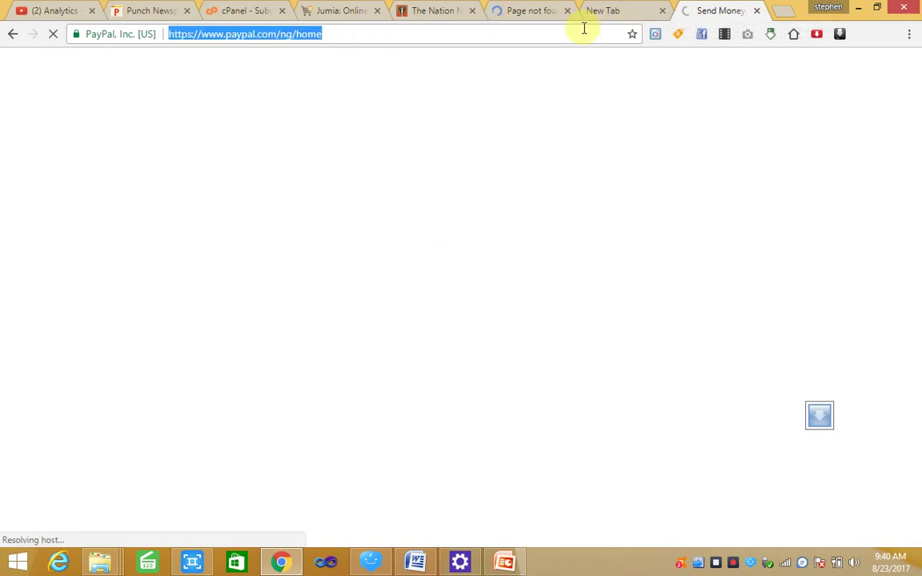
pyautogui.write('ww')
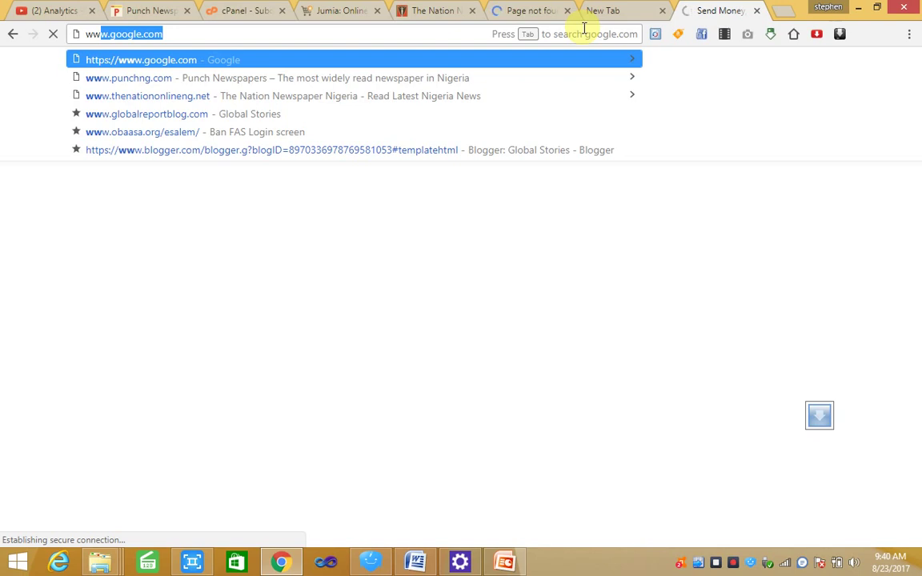
pyautogui.write('w.o')
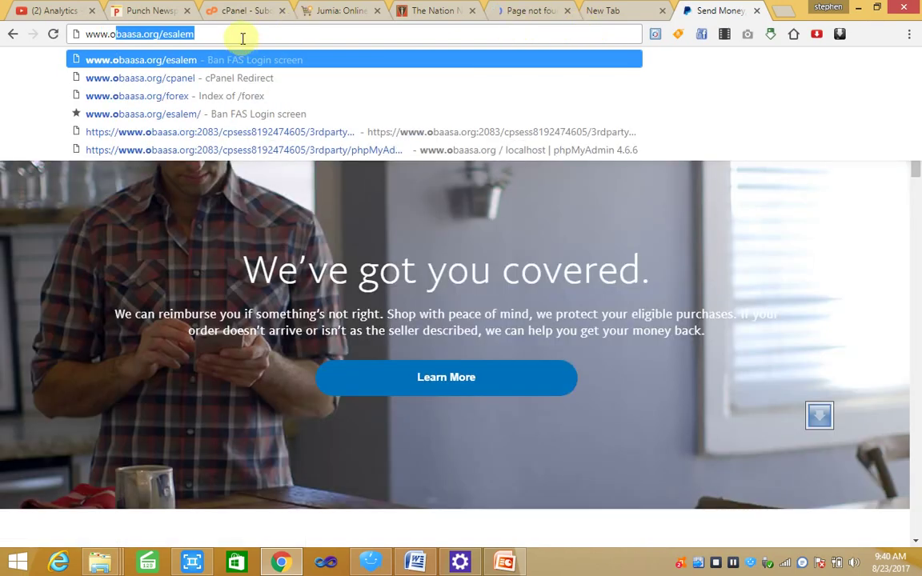
pyautogui.press('Right')
pyautogui.moveTo(243, 38); pyautogui.dragTo(37, 31)
pyautogui.hotkey('ctrl', 'c')
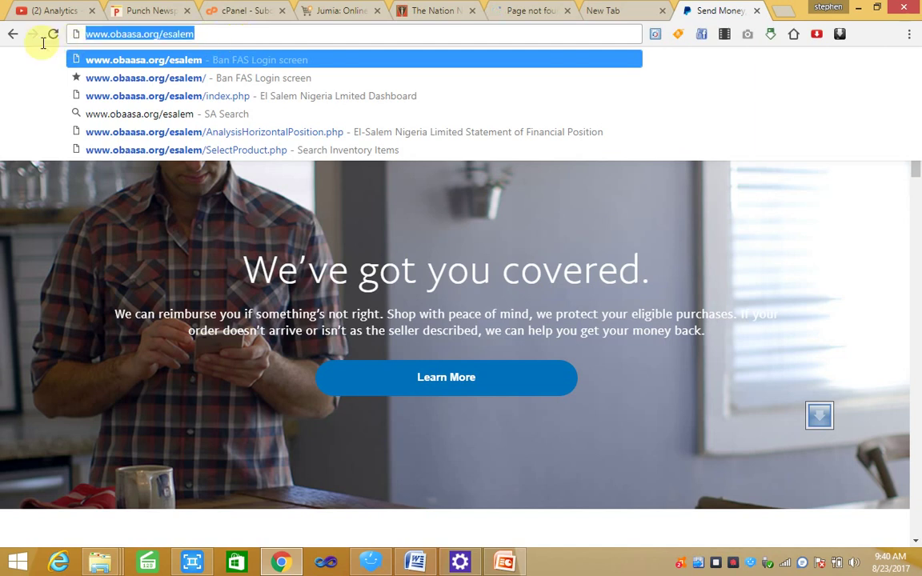
pyautogui.click(240, 11)
pyautogui.moveTo(244, 242); pyautogui.dragTo(12, 263)
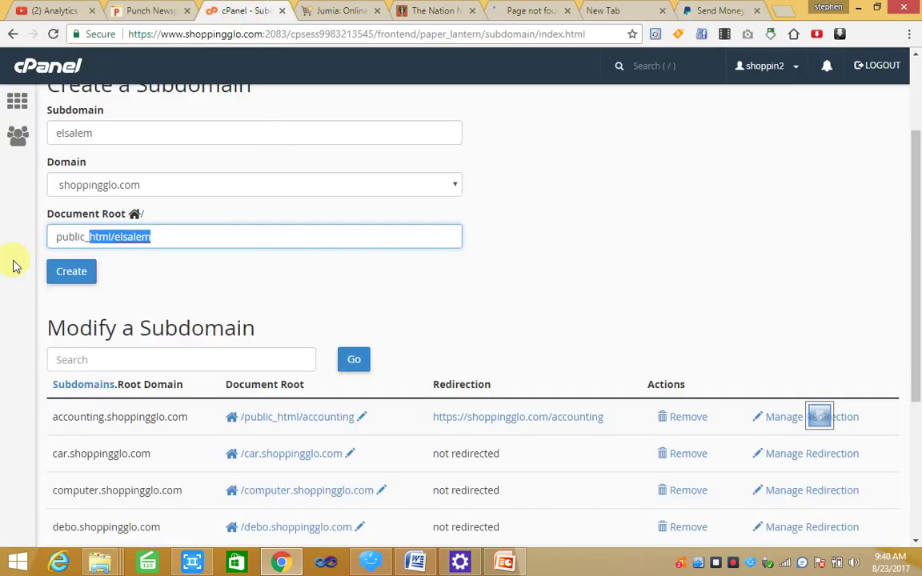
pyautogui.hotkey('ctrl', 'v')
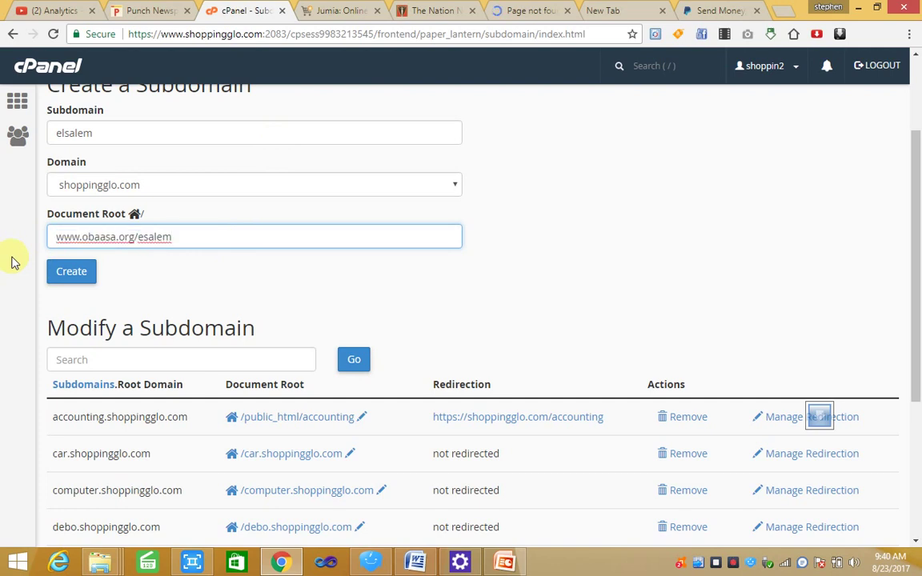
# Create elsalem.shoppingglo.com and go back to the empty Create a Subdomain form
pyautogui.click(78, 273)
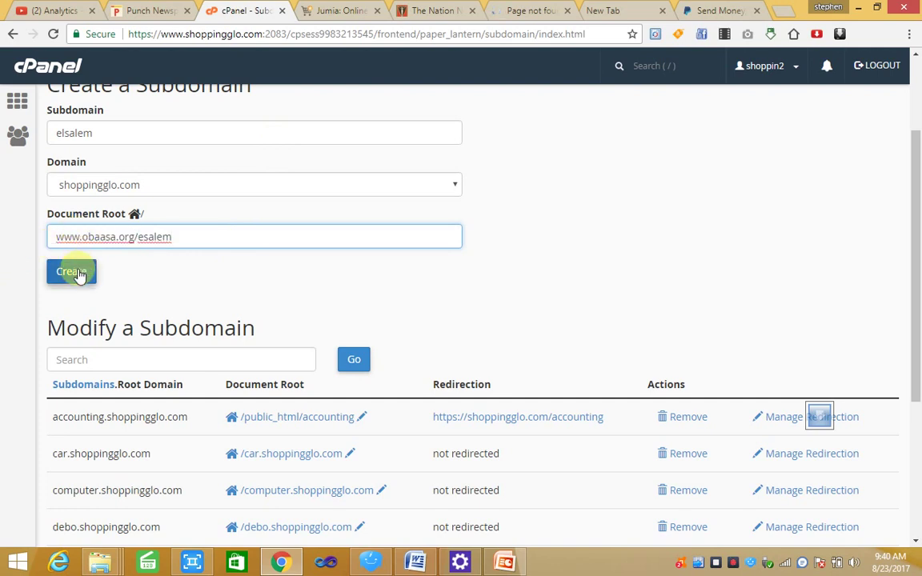
pyautogui.click(78, 273)
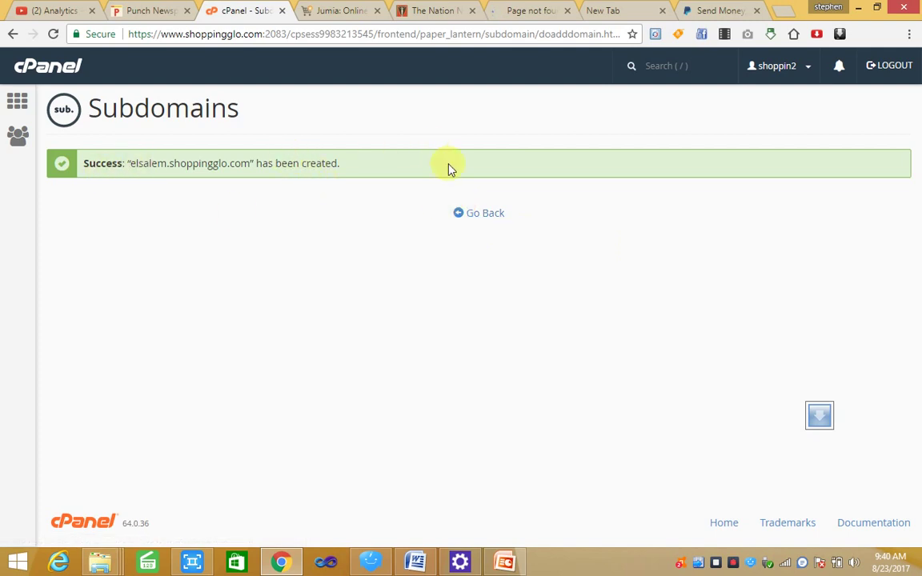
pyautogui.click(475, 219)
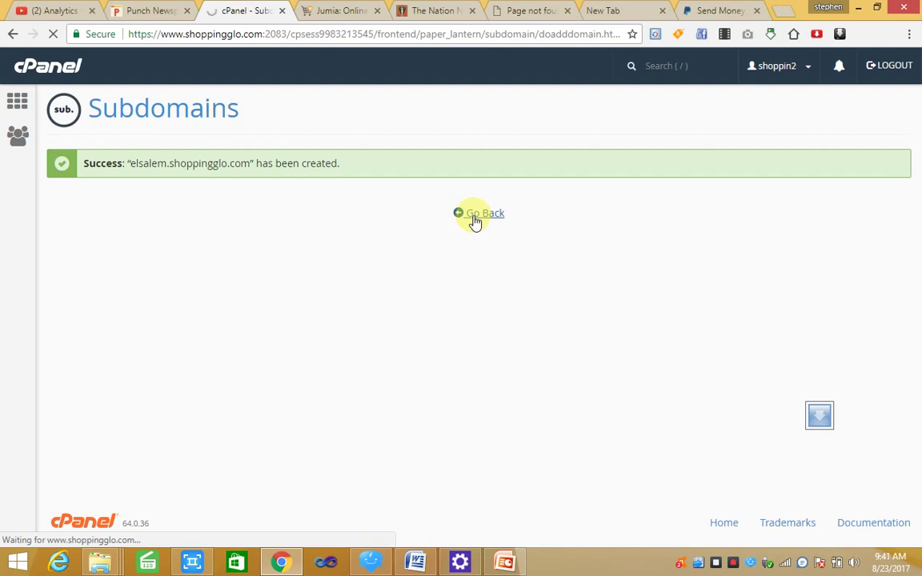
pyautogui.click(484, 213)
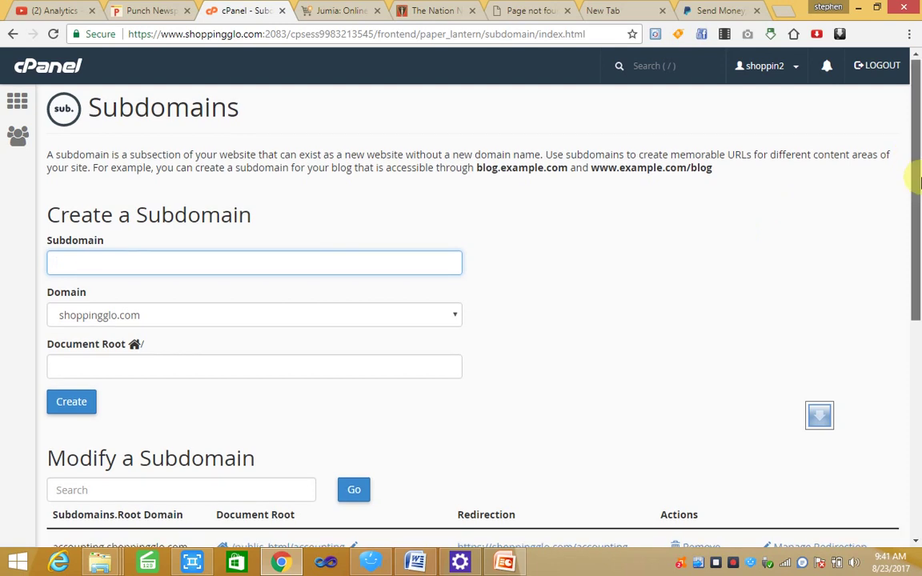
pyautogui.moveTo(915, 160); pyautogui.dragTo(917, 352)
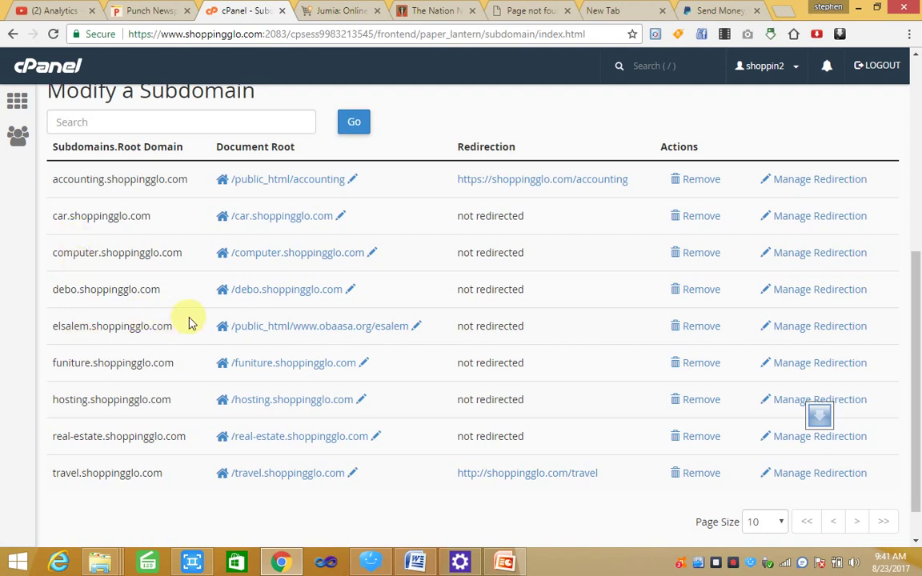
pyautogui.click(812, 336)
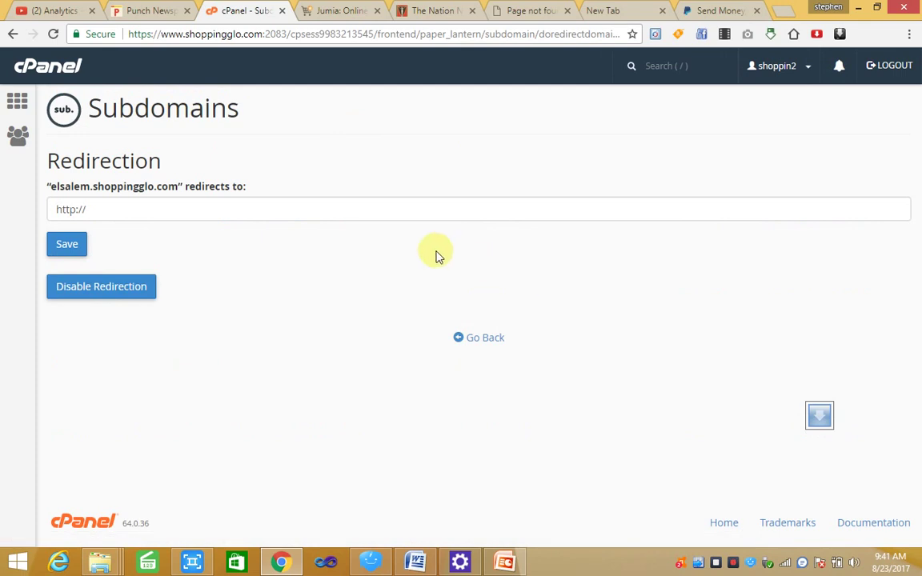
pyautogui.click(307, 219)
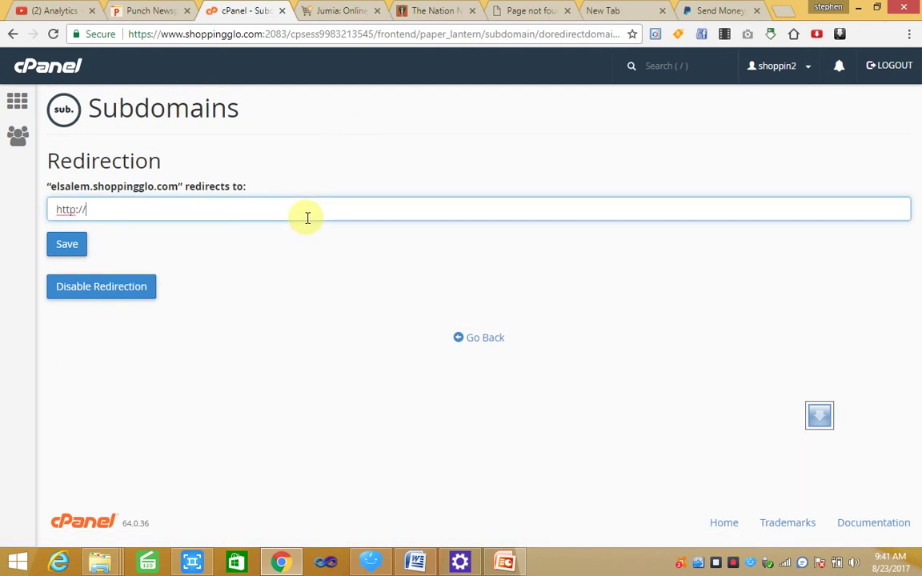
pyautogui.write('www.obaasa.org/esalem')
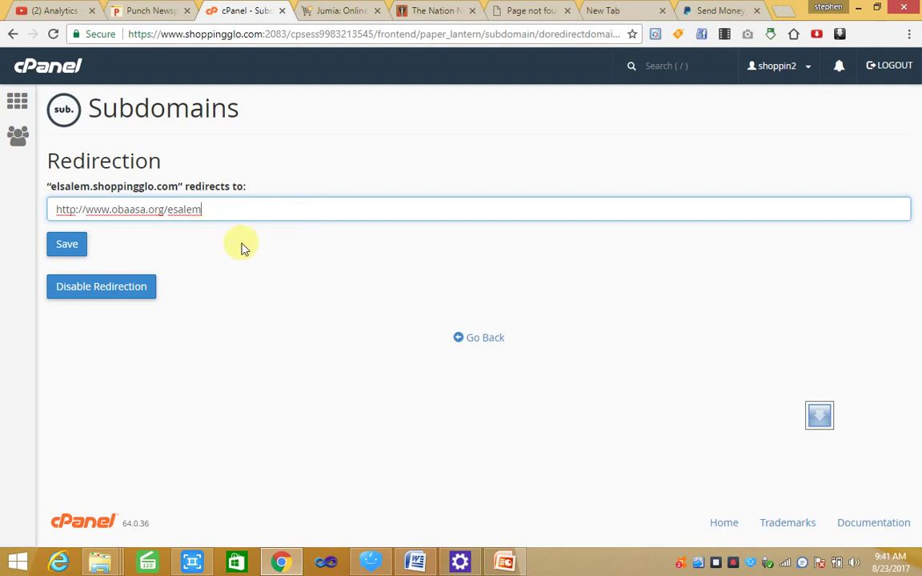
pyautogui.click(70, 250)
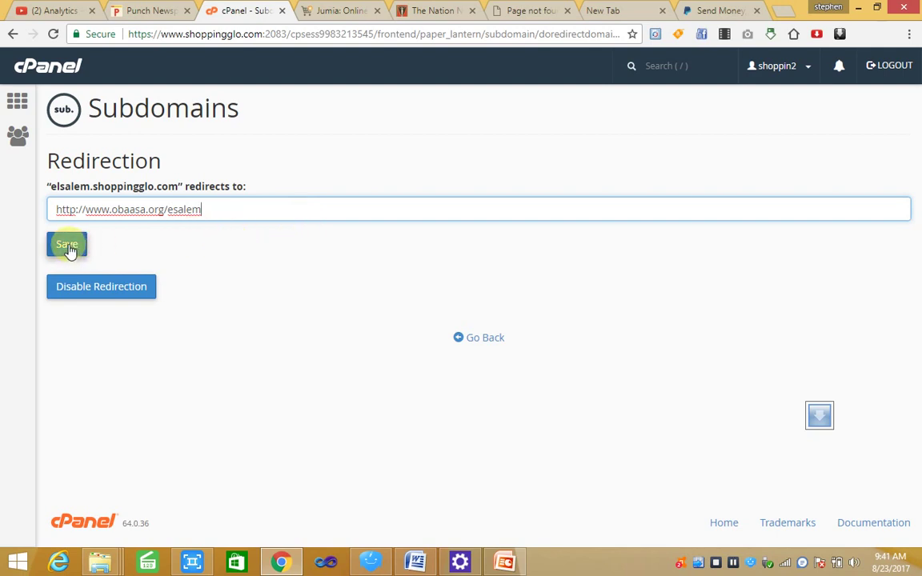
pyautogui.click(68, 245)
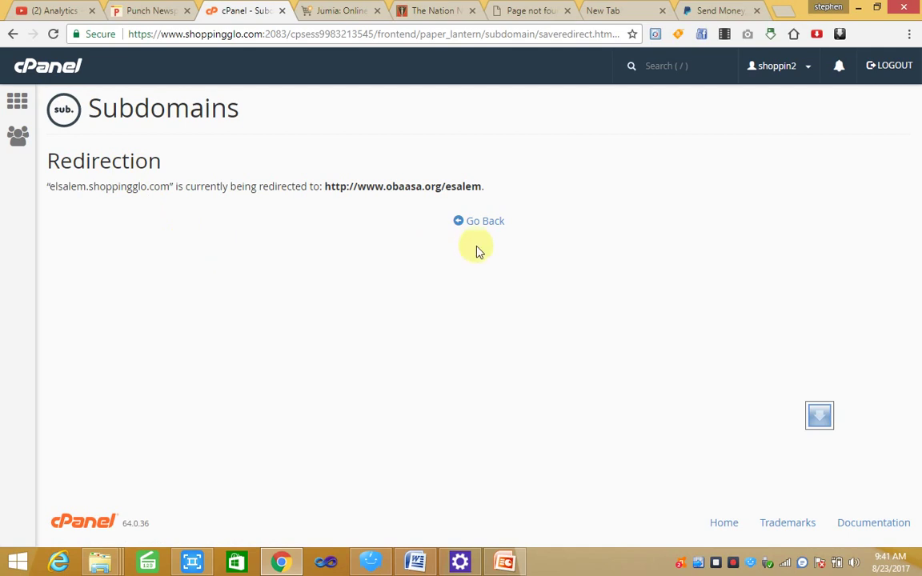
# Go back and check elsalem.shoppingglo.com's redirect entry in the Modify a Subdomain list
pyautogui.click(488, 224)
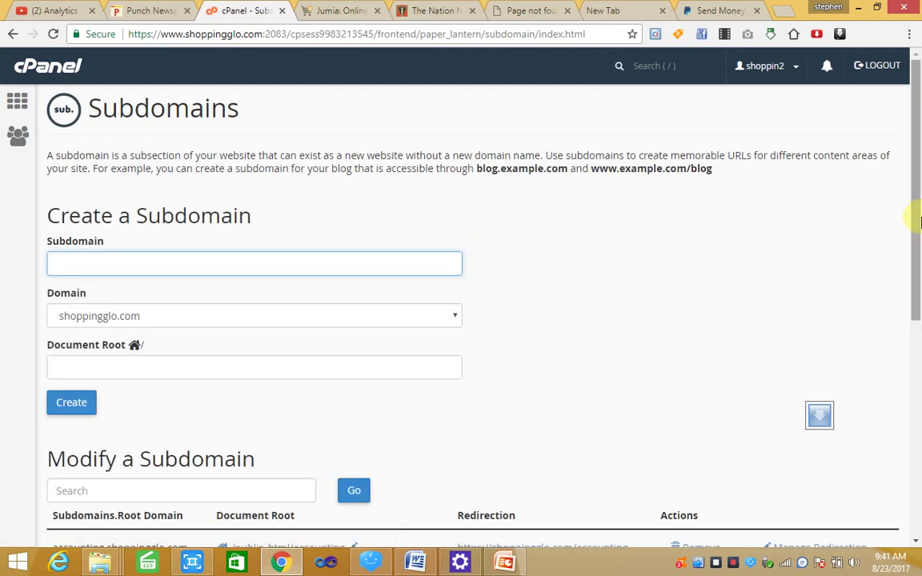
pyautogui.moveTo(918, 220); pyautogui.dragTo(913, 376)
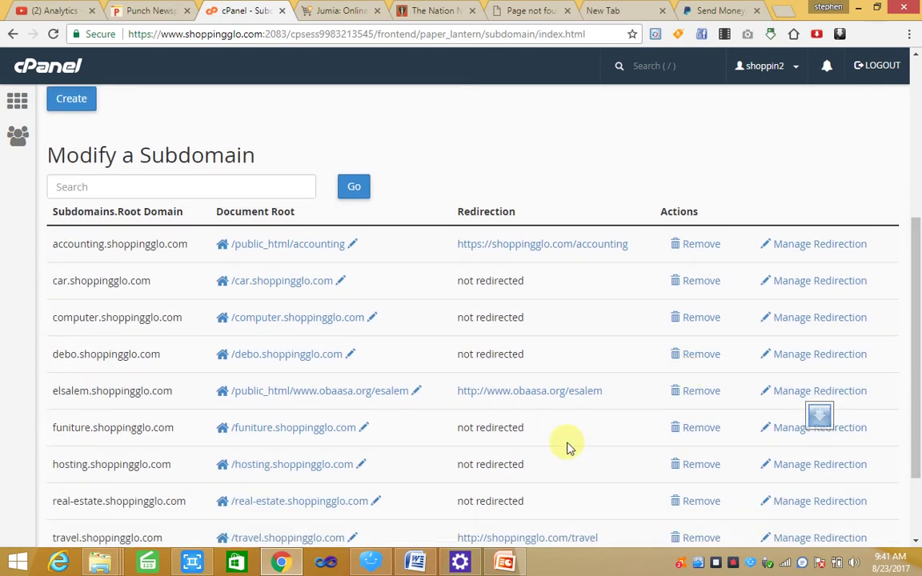
pyautogui.moveTo(175, 390)
pyautogui.mouseDown()
pyautogui.moveTo(89, 383)
pyautogui.moveTo(55, 393)
pyautogui.mouseUp()
pyautogui.hotkey('ctrl', 'c')
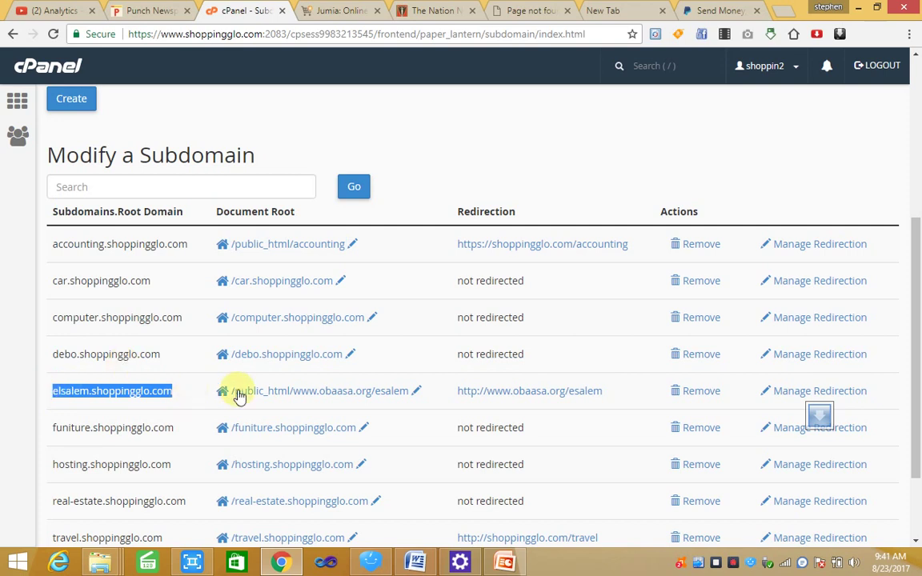
pyautogui.click(468, 154)
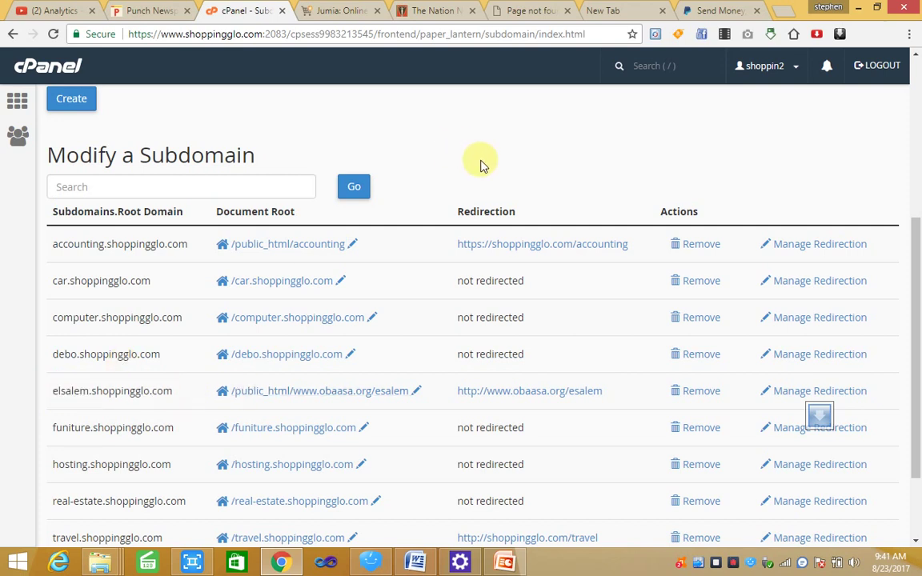
# In the Page not found tab, replace shoppingglo.com/travel with elsalem.shoppingglo.com and load it
pyautogui.click(530, 12)
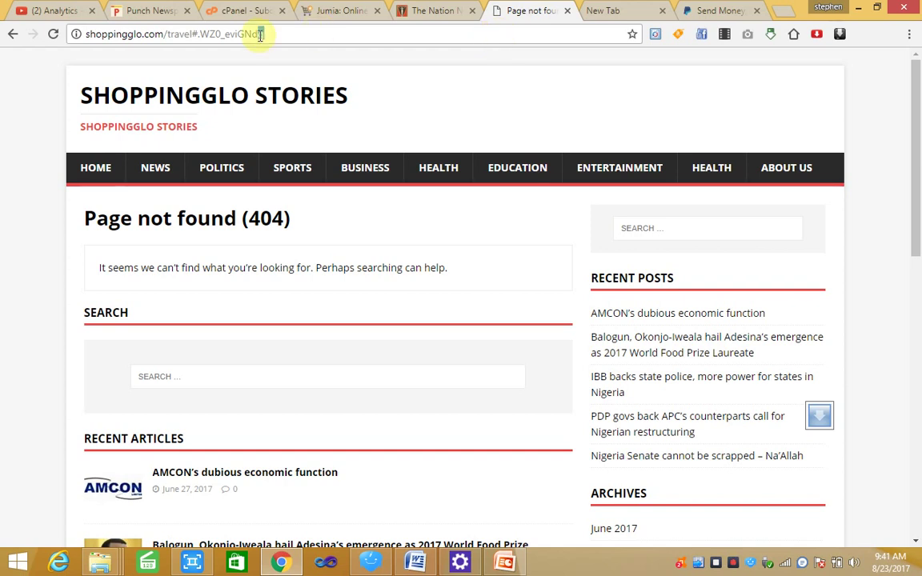
pyautogui.moveTo(264, 35); pyautogui.dragTo(115, 35)
pyautogui.hotkey('ctrl', 'a')
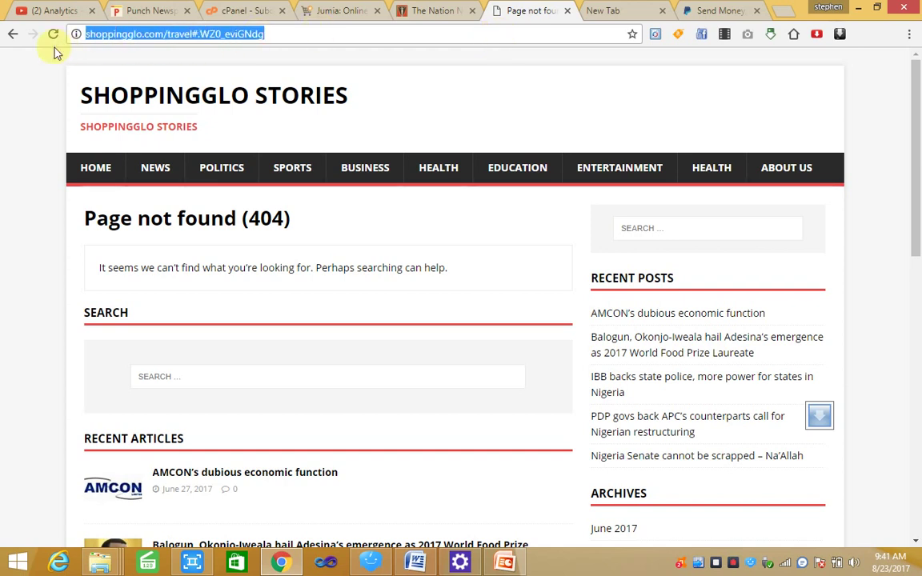
pyautogui.hotkey('ctrl', 'v')
pyautogui.press('Return')
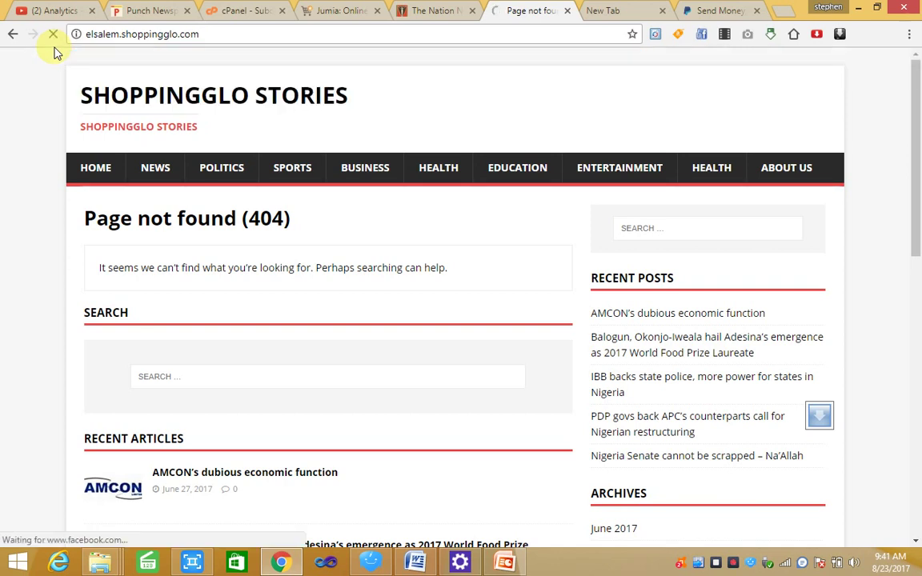